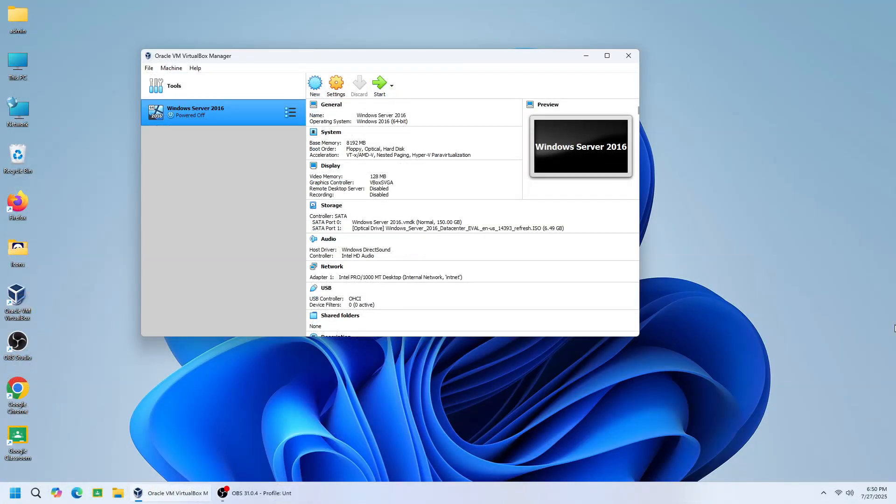
# - Start the Windows Server 2016 virtual machine and begin the installation with the default language and keyboard settings
pyautogui.click(752, 382)
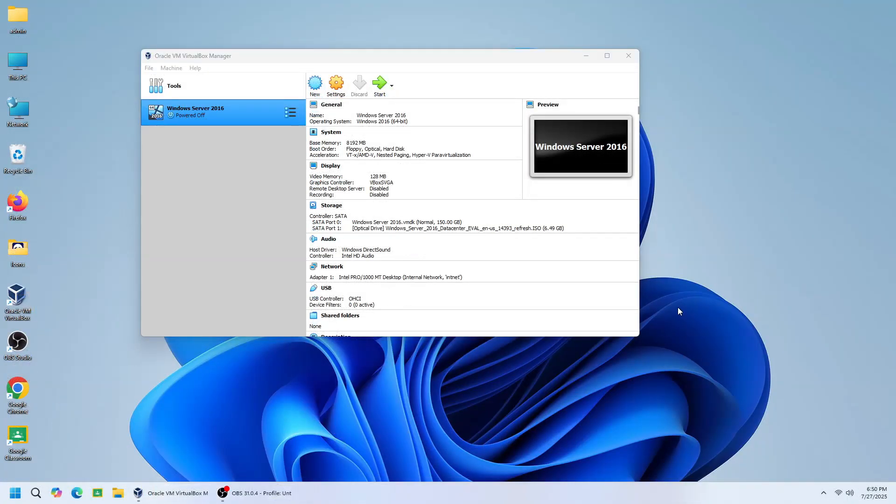
pyautogui.click(378, 83)
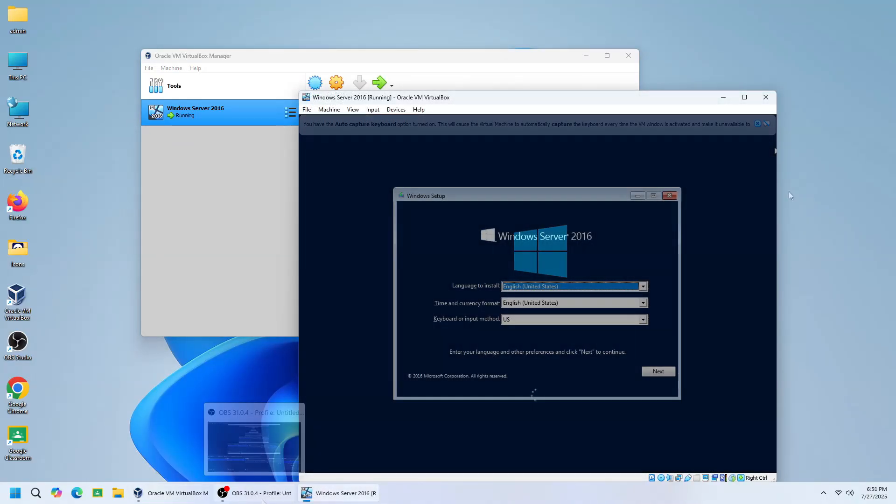
pyautogui.click(654, 372)
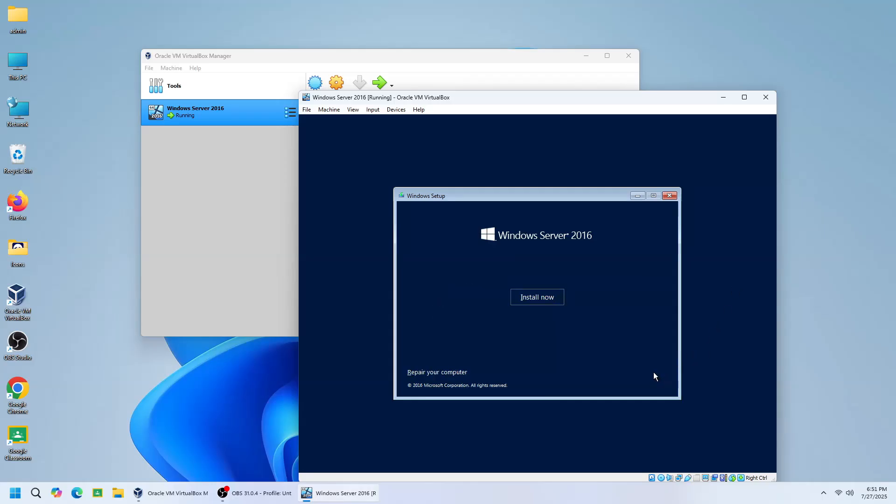
pyautogui.click(552, 300)
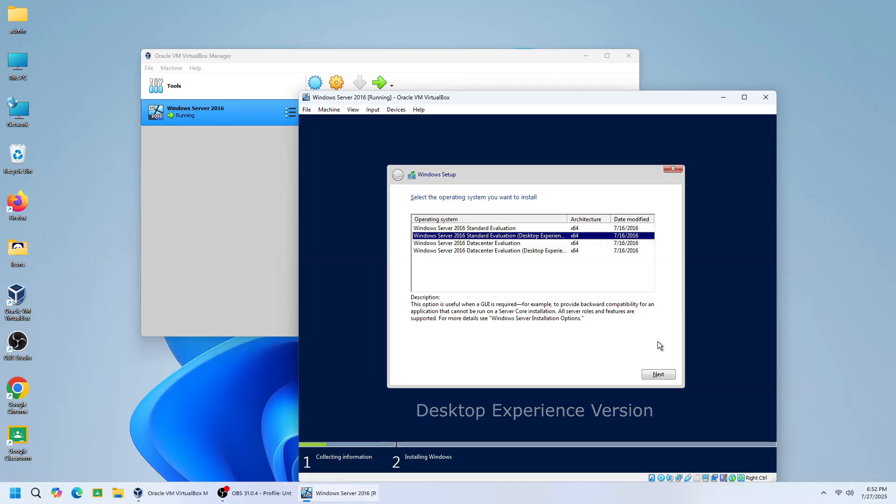
# - Choose Windows Server 2016 Standard Evaluation (Desktop Experience), accept the license terms and select the custom Windows-only installation
pyautogui.click(660, 368)
pyautogui.click(478, 352)
pyautogui.click(646, 374)
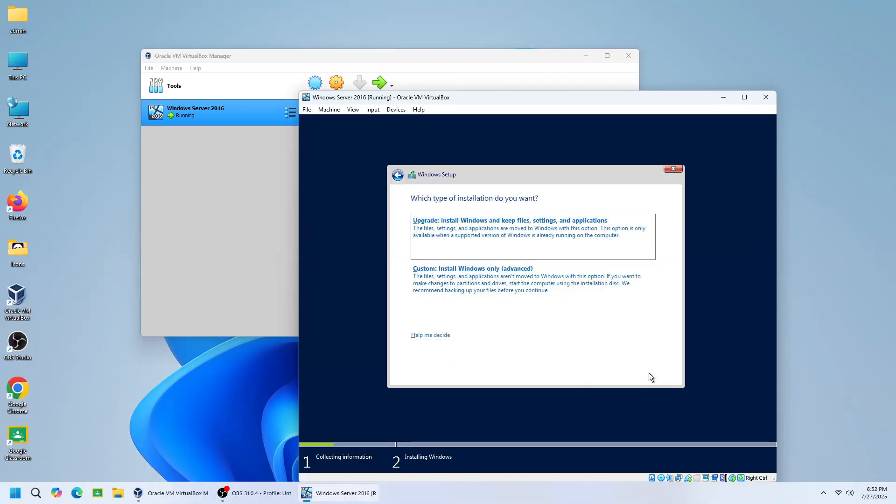
pyautogui.click(604, 290)
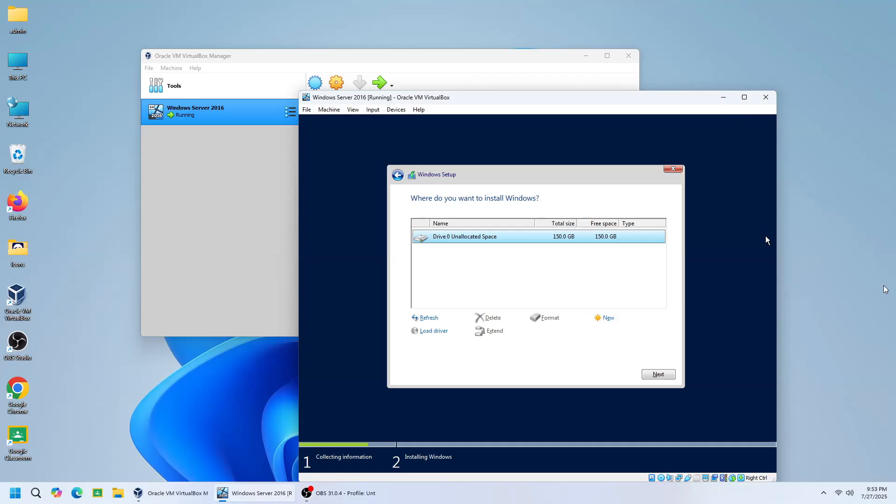
# - Create a 102400 MB partition in the unallocated space of Drive 0, accepting the additional system partition
pyautogui.click(786, 249)
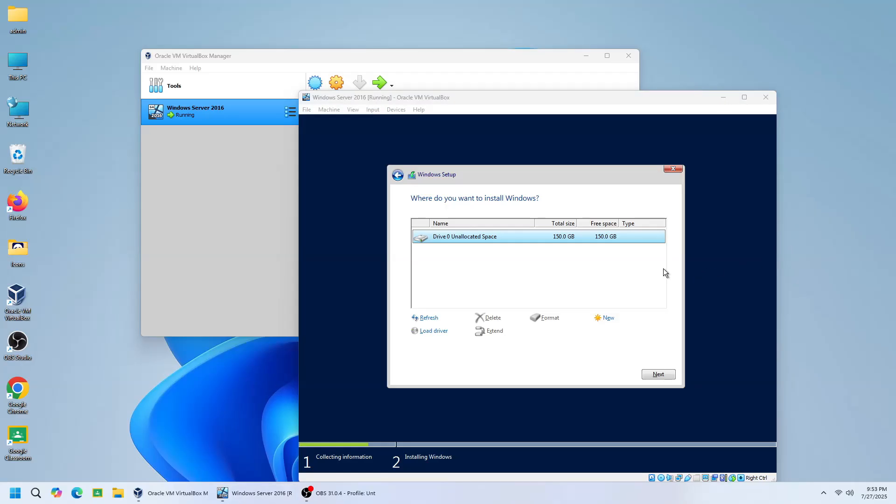
pyautogui.click(676, 273)
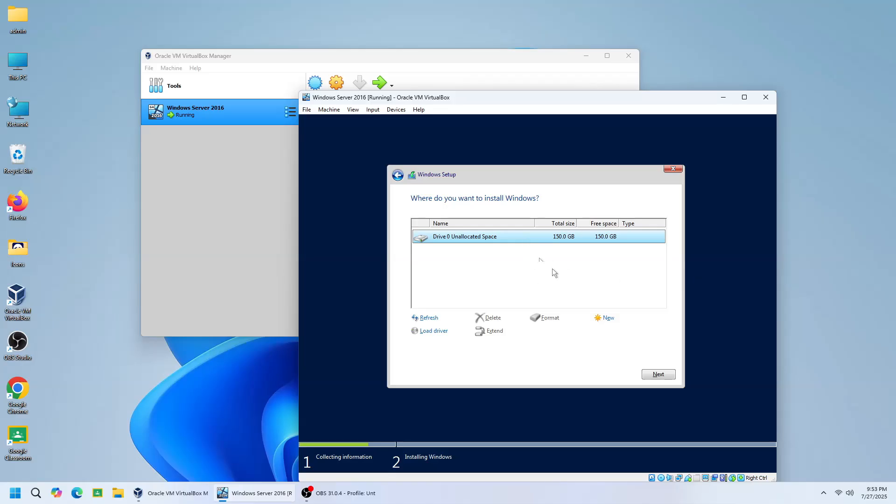
pyautogui.click(607, 317)
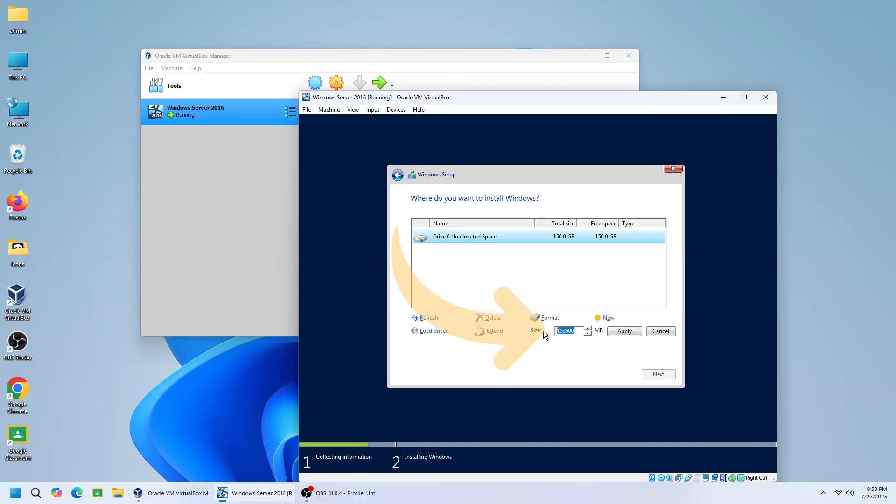
pyautogui.write('102400')
pyautogui.click(620, 334)
pyautogui.click(608, 334)
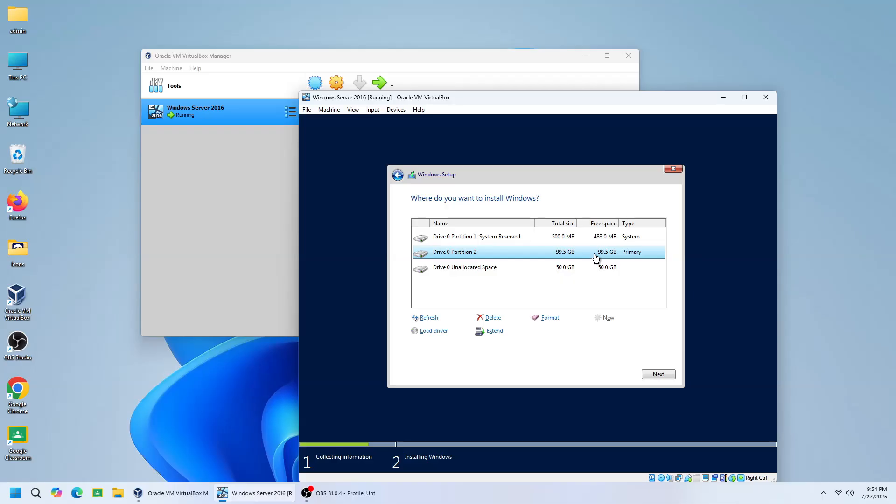
# - Create another partition from all the remaining unallocated space on Drive 0, keeping the size at 51199 MB
pyautogui.click(558, 270)
pyautogui.click(605, 320)
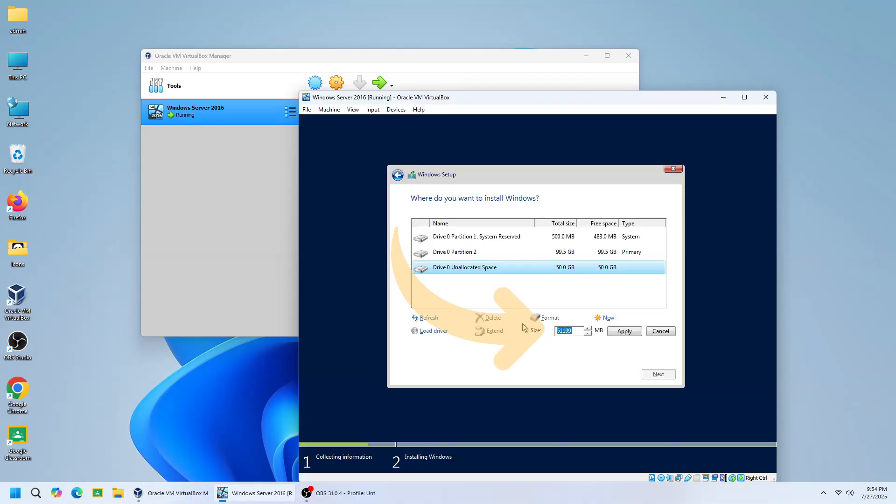
pyautogui.click(619, 333)
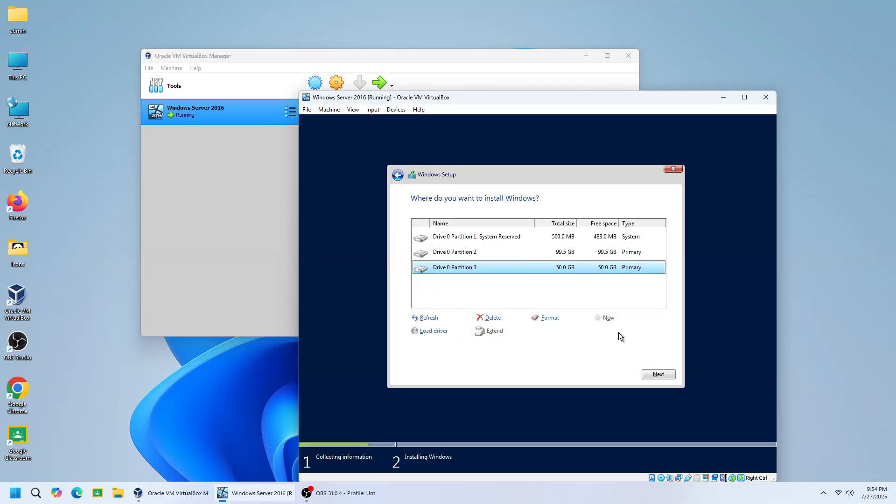
# - Format Drive 0 Partition 2 and Partition 3, and start installing Windows on Partition 2
pyautogui.click(561, 254)
pyautogui.click(549, 318)
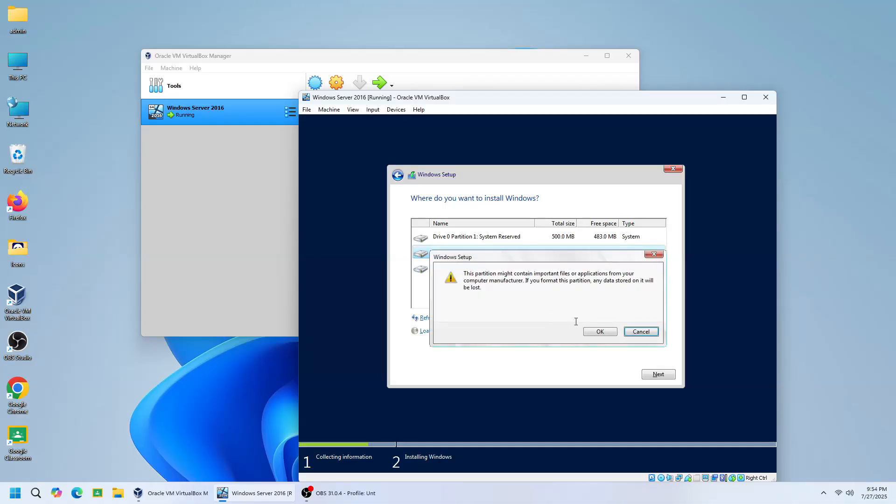
pyautogui.click(600, 331)
pyautogui.click(567, 268)
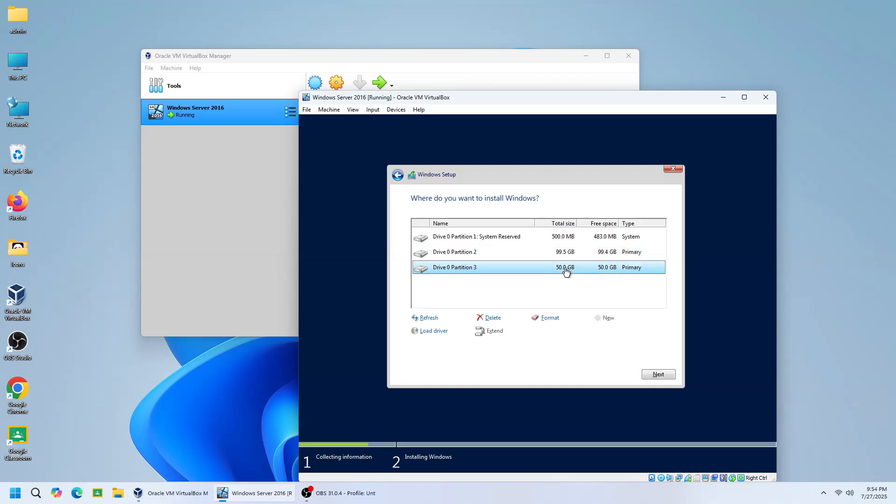
pyautogui.click(554, 319)
pyautogui.click(586, 331)
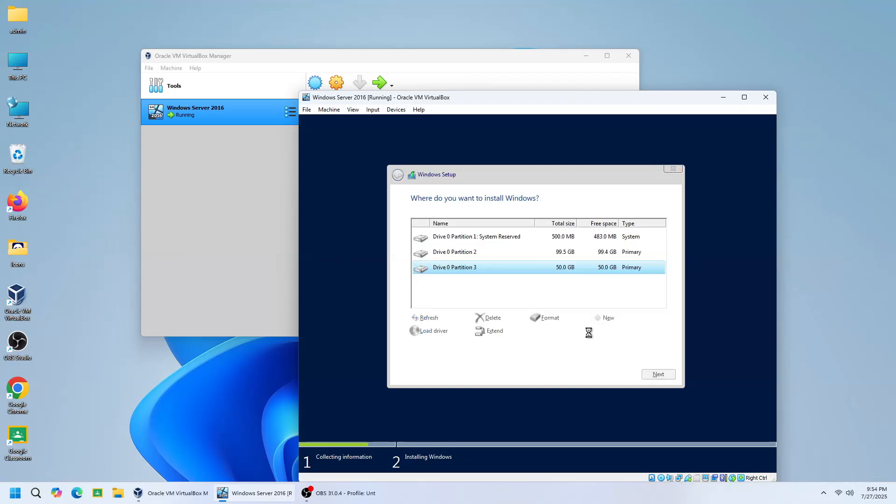
pyautogui.click(565, 254)
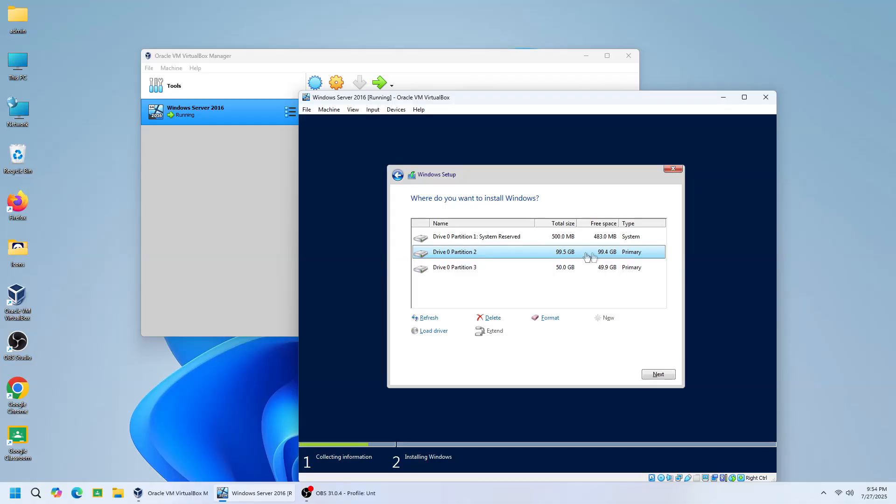
pyautogui.click(656, 373)
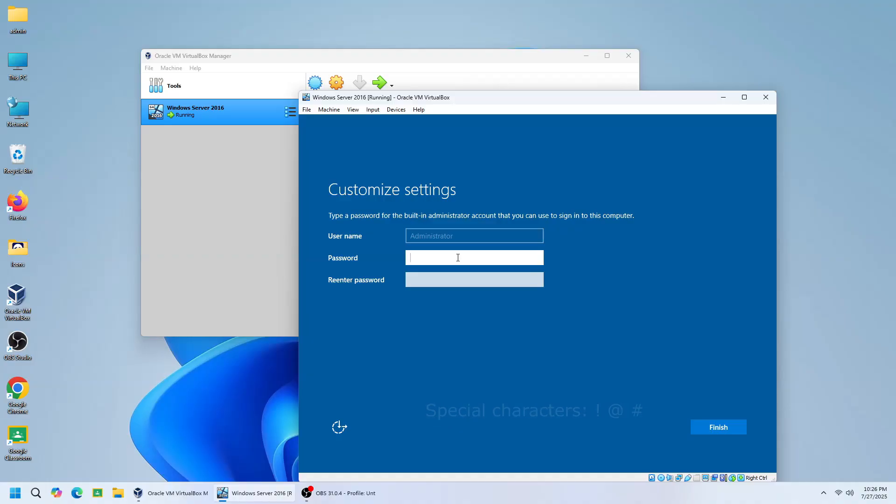
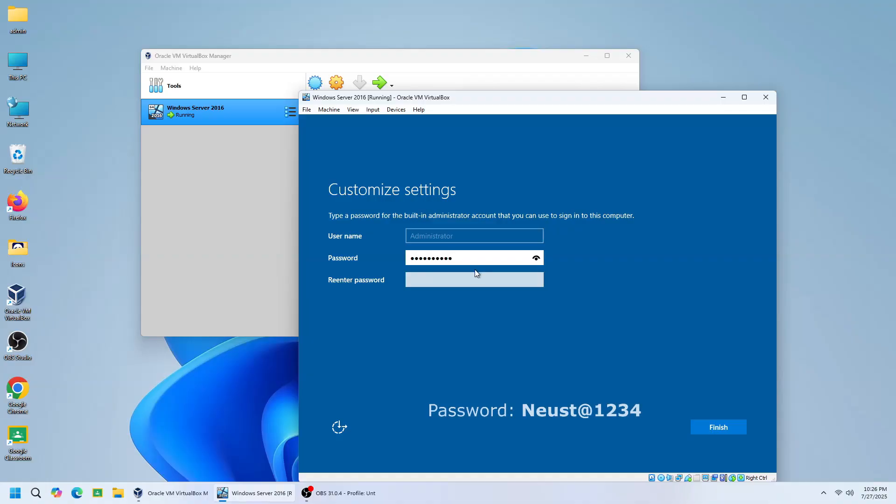
# - Enter and re-enter the password for the built-in administrator account and finish customizing the settings
pyautogui.click(477, 279)
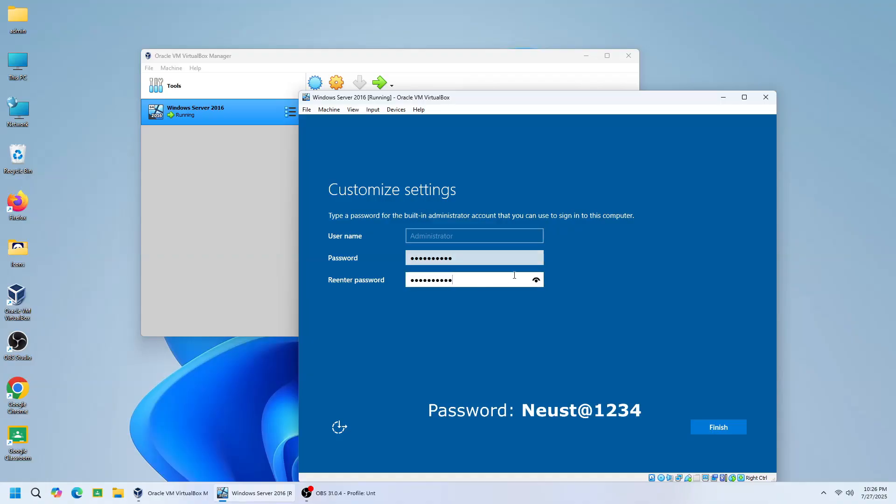
pyautogui.click(720, 424)
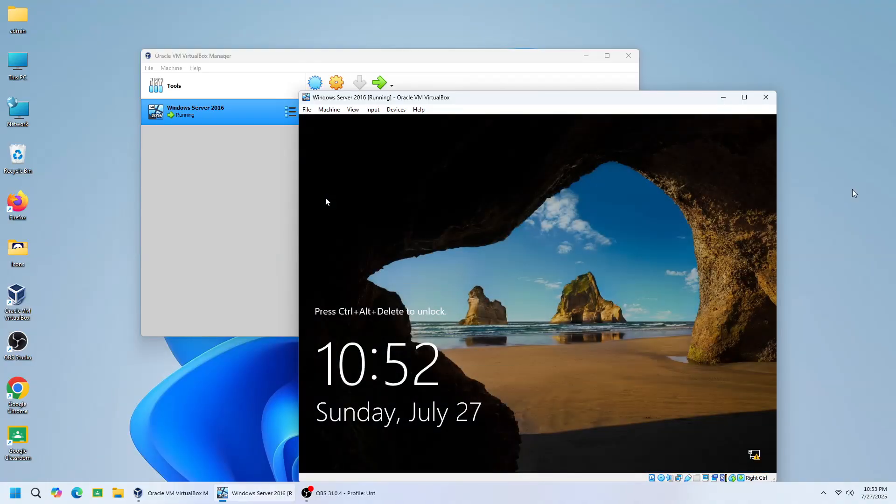
pyautogui.click(853, 190)
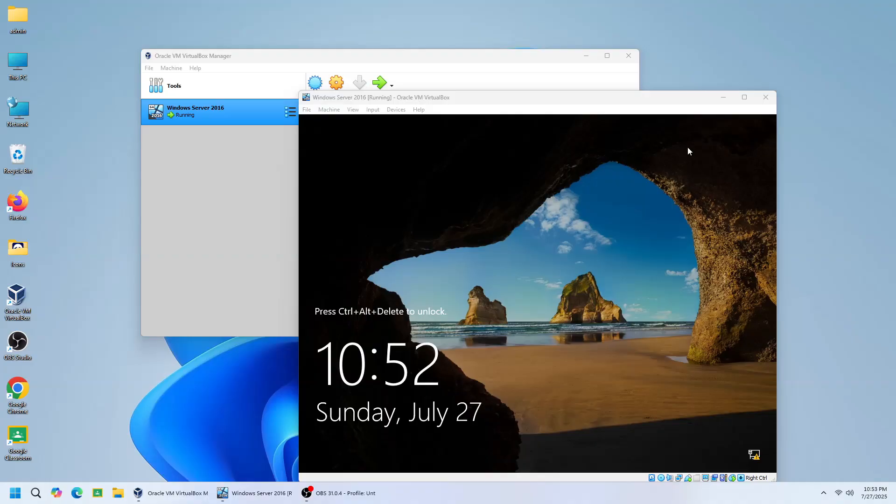
pyautogui.click(686, 102)
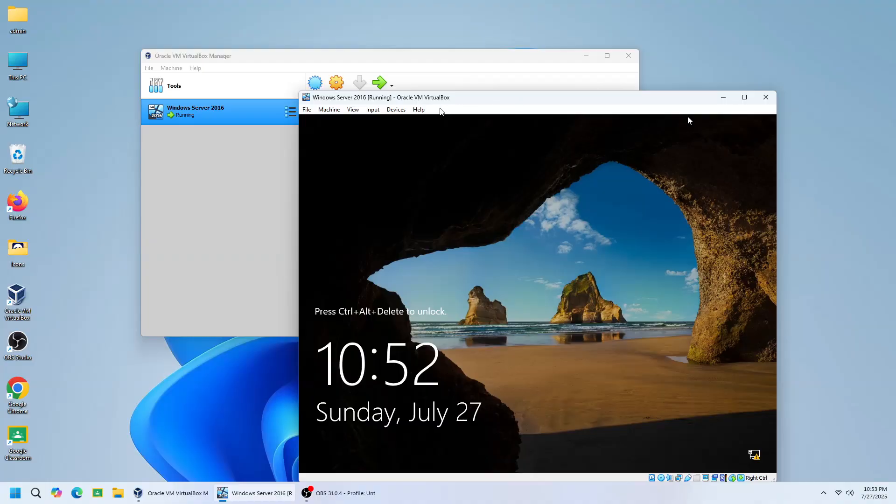
pyautogui.click(853, 191)
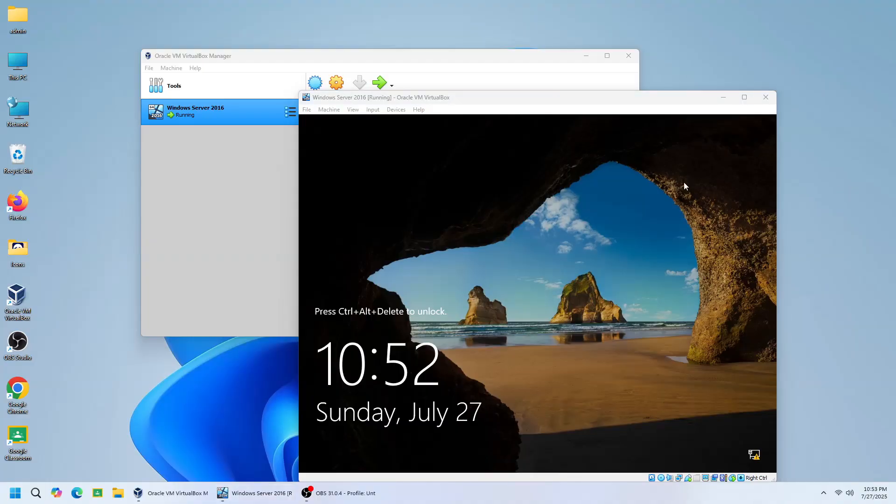
pyautogui.click(689, 100)
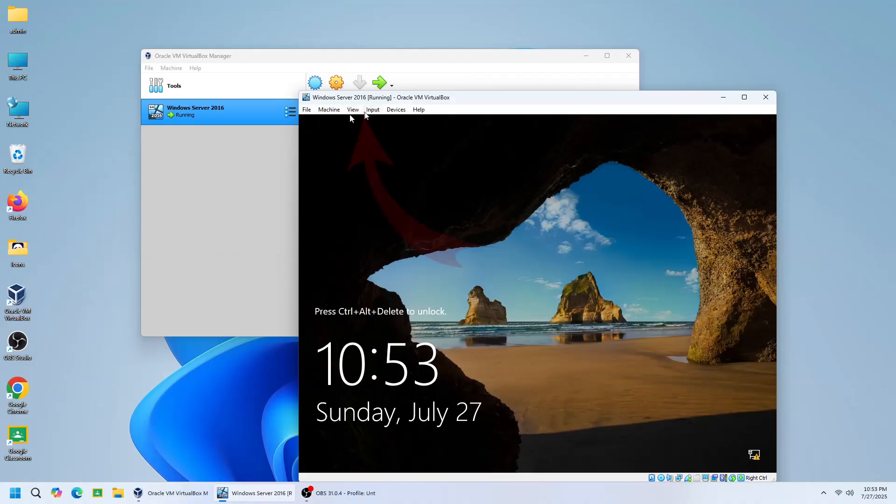
# - Unlock the server's lock screen by sending the Ctrl-Alt-Del sequence to the virtual machine
pyautogui.click(372, 111)
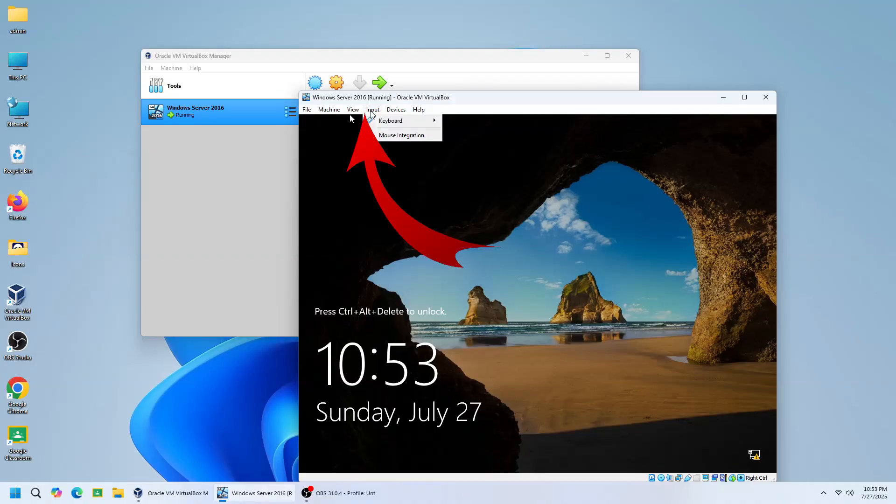
pyautogui.moveTo(428, 125)
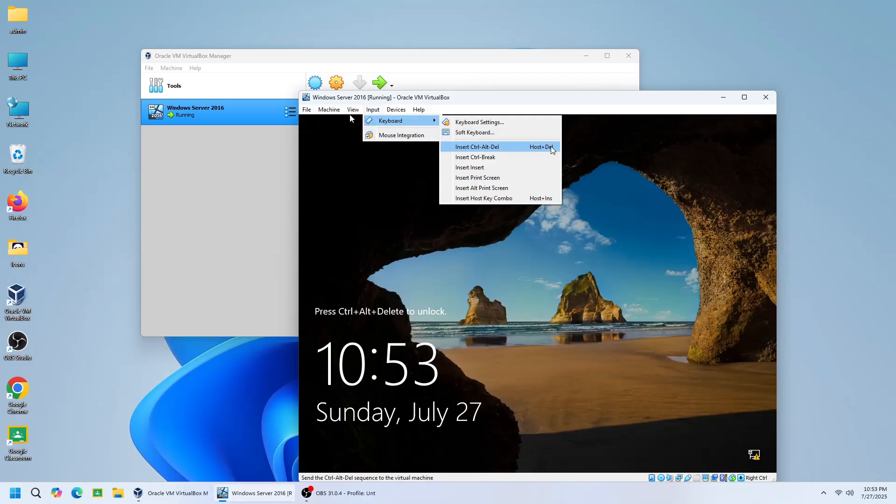
pyautogui.click(494, 147)
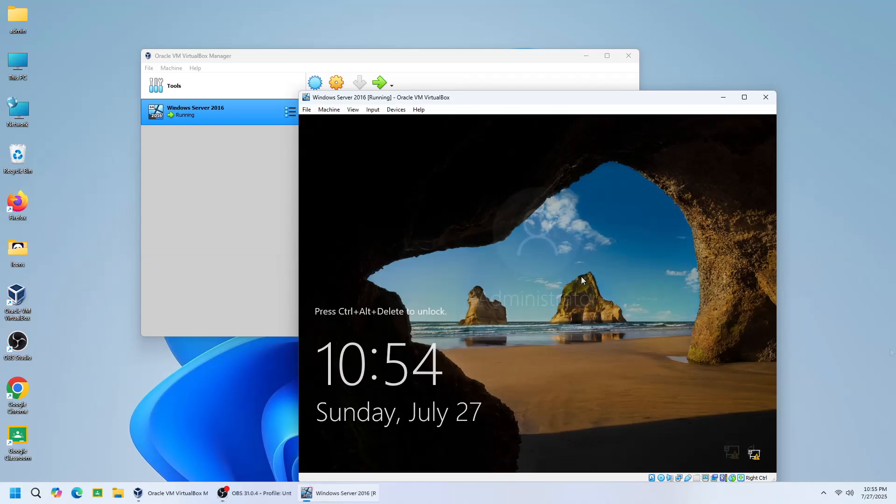
pyautogui.hotkey('ctrl', 'Delete')
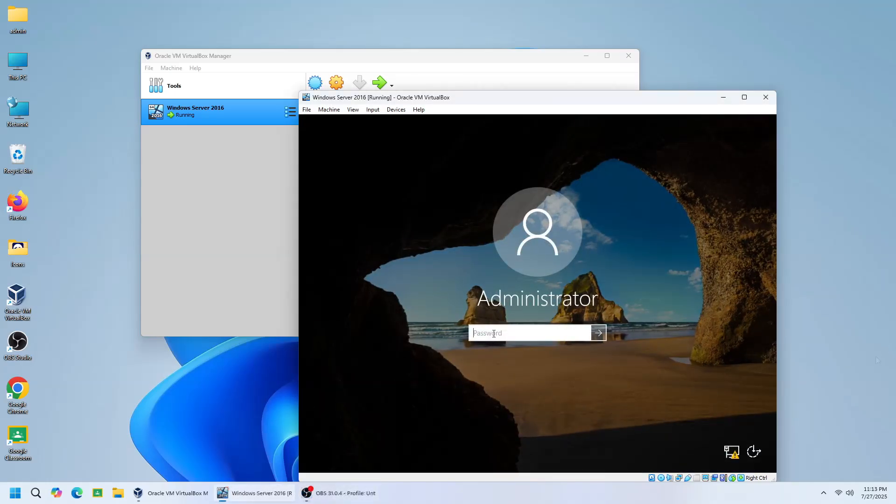
# - Sign in to the server's built-in administrator account with the account password
pyautogui.write('**********')
pyautogui.press('Return')
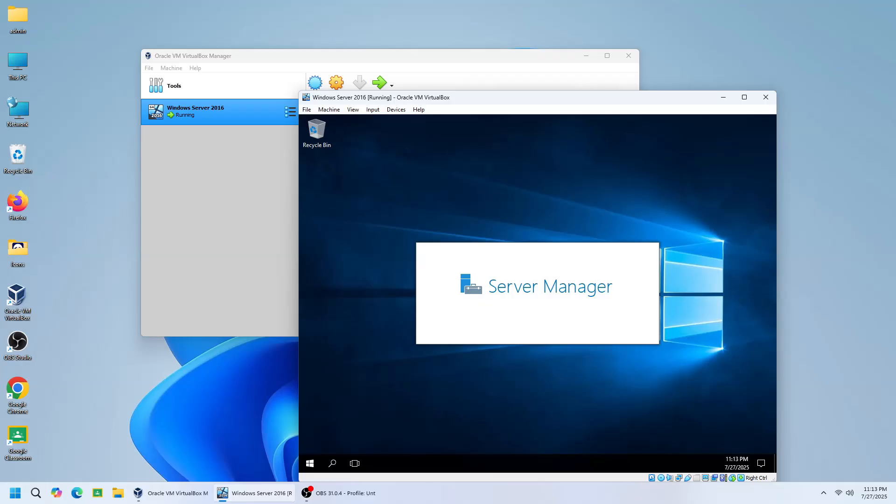